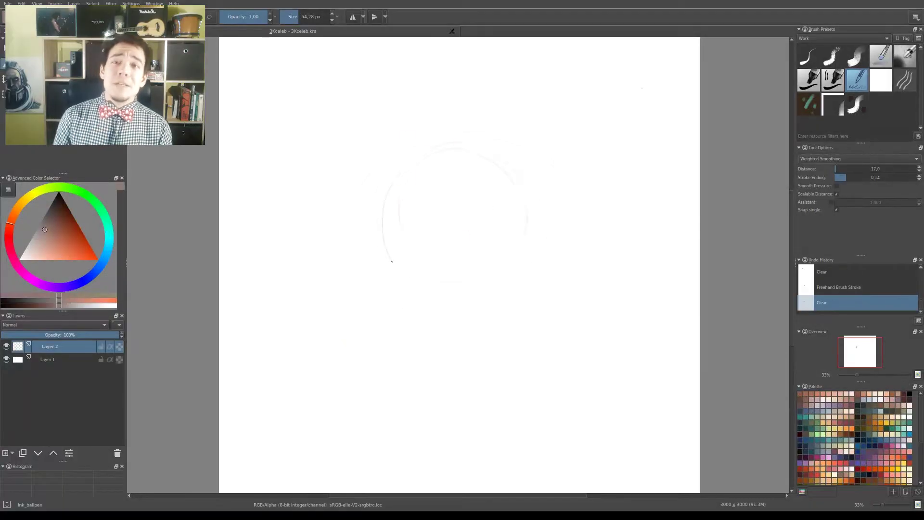
Sketch the head circles, jaw and neck, a top guide line, the left ear and the left eye.
mouse_move(392, 262)
left_mouse_down()
mouse_move(373, 295)
mouse_move(397, 373)
mouse_move(421, 287)
mouse_move(391, 146)
mouse_move(575, 230)
mouse_move(553, 306)
left_mouse_up()
left_click_drag(415, 186, 491, 180)
left_click_drag(372, 248, 375, 305)
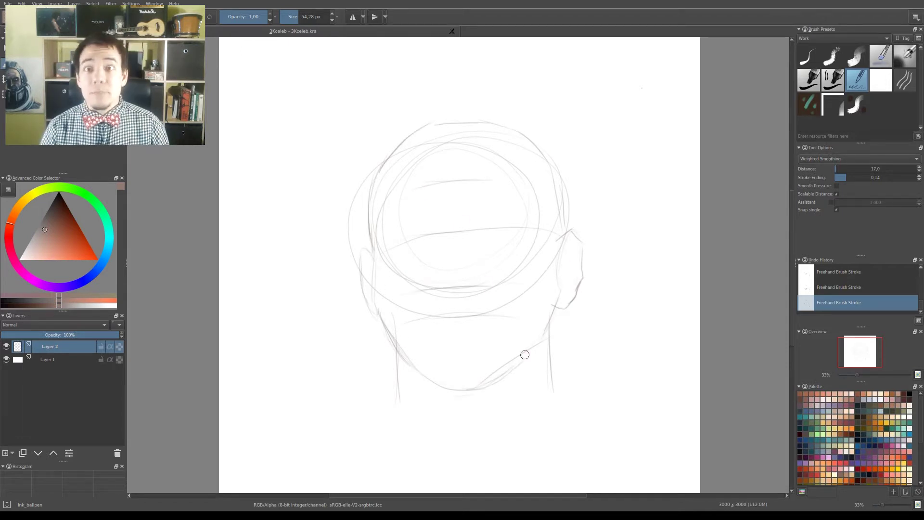
left_click_drag(429, 237, 409, 239)
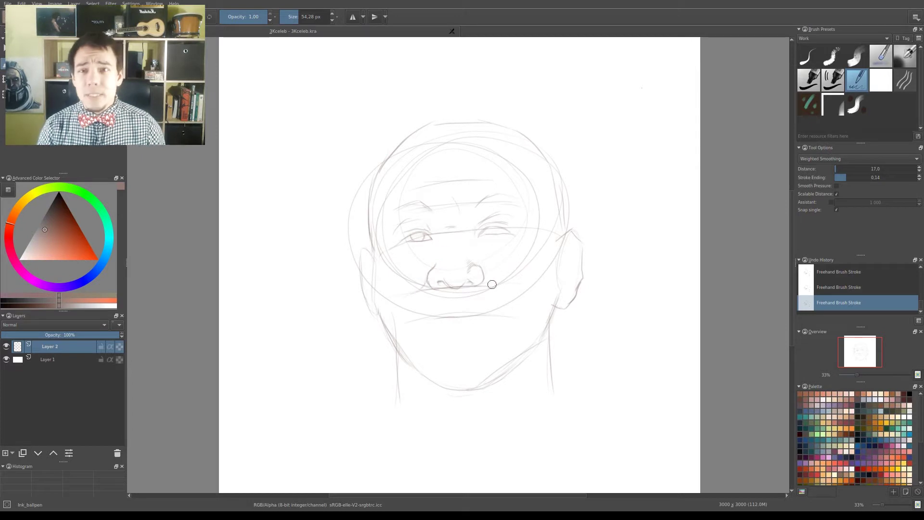
Draw the nose side and bridge and the glasses' top rims, and hatch the nose tip.
left_click_drag(488, 281, 499, 313)
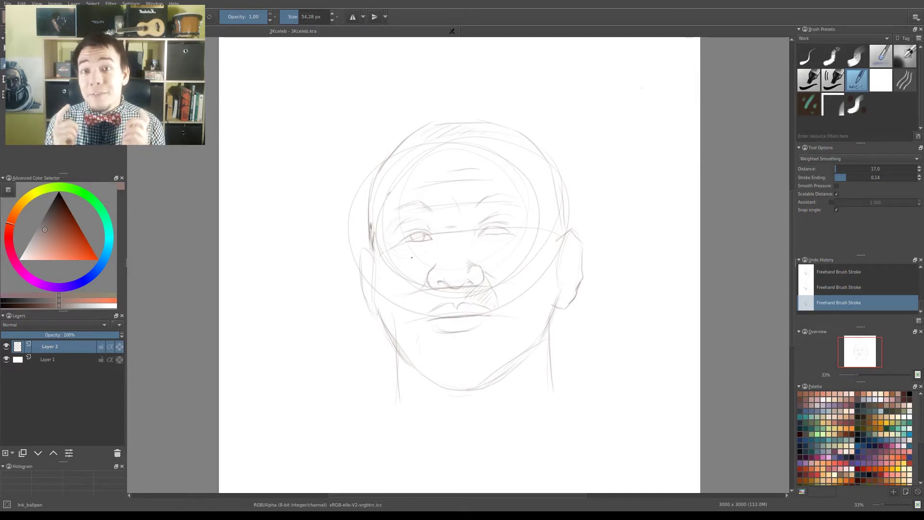
left_click_drag(444, 260, 461, 223)
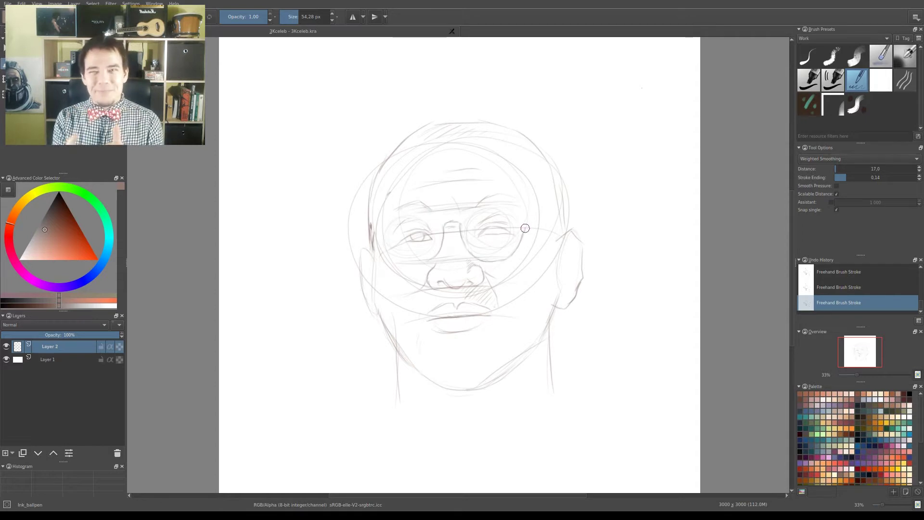
left_click_drag(521, 207, 436, 216)
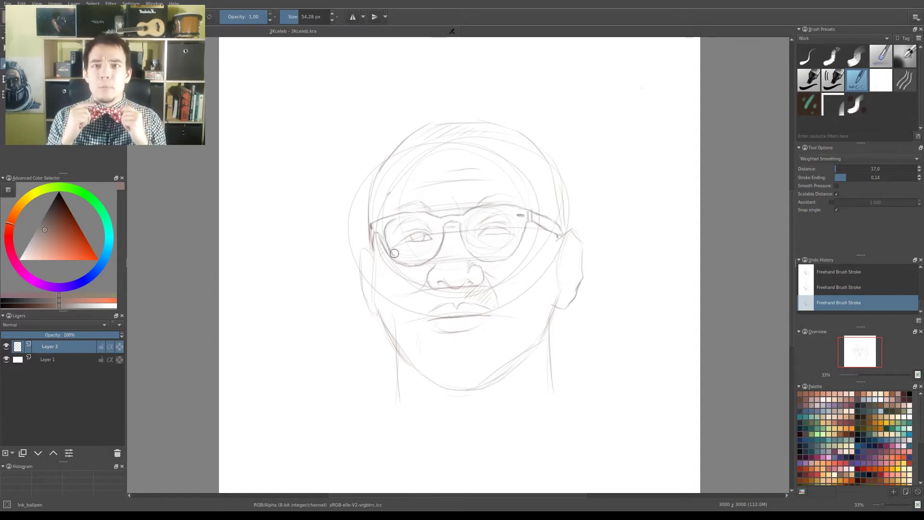
left_click_drag(506, 210, 470, 213)
left_click_drag(450, 277, 481, 277)
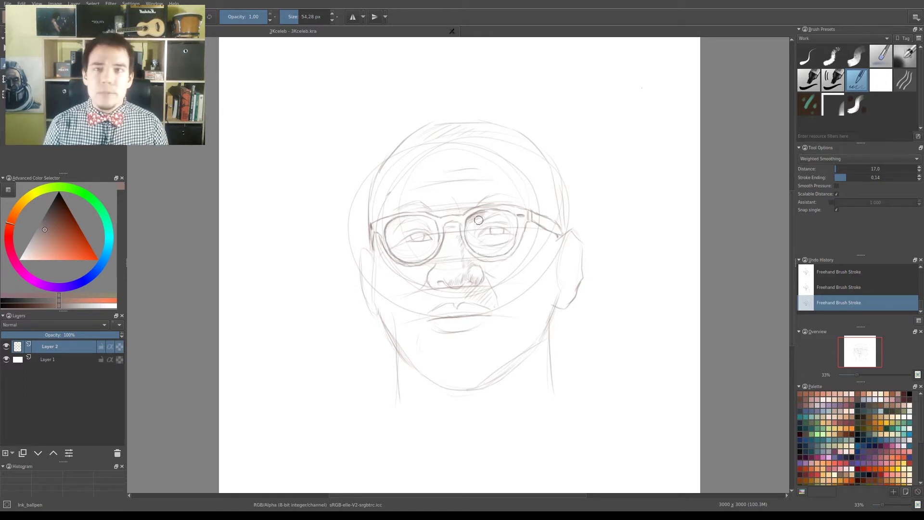
Hatch both eyebrows and outline the left ear beside the face.
left_click_drag(495, 203, 519, 199)
left_click_drag(426, 206, 400, 210)
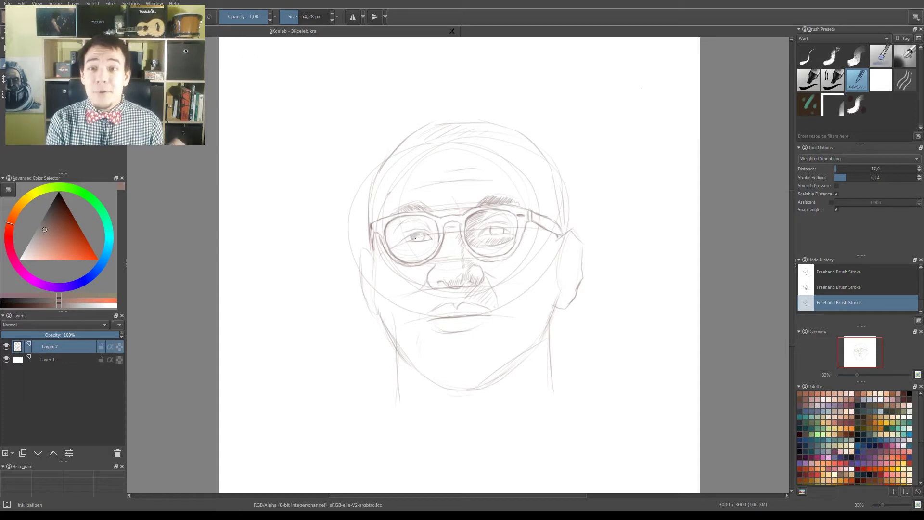
left_click_drag(361, 252, 365, 299)
left_click_drag(365, 296, 378, 318)
left_click_drag(372, 274, 370, 294)
left_click_drag(368, 269, 362, 255)
Hatch shadows left of the mouth, on the mustache's right side and below the lower lip.
left_click_drag(419, 308, 417, 330)
left_click_drag(461, 285, 496, 304)
left_click_drag(464, 332, 450, 348)
left_click_drag(488, 323, 455, 347)
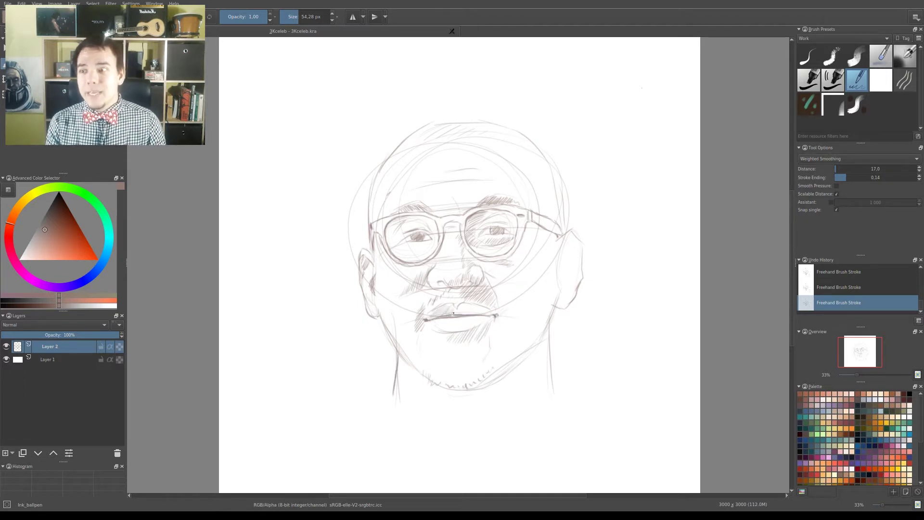
Hatch the lower lip, both sides of the jaw and the chin beard.
left_click_drag(465, 319, 500, 311)
mouse_move(425, 335)
left_mouse_down()
mouse_move(414, 368)
mouse_move(436, 383)
left_mouse_up()
left_click_drag(486, 361, 450, 385)
left_click_drag(518, 311, 485, 344)
left_click_drag(518, 341, 491, 372)
Draw the neck outline and hatch diagonal shading across the neck, undoing one stray stroke.
left_click_drag(478, 119, 380, 192)
left_click_drag(510, 385, 462, 462)
left_click_drag(549, 327, 544, 397)
left_click_drag(395, 397, 419, 457)
left_click_drag(542, 404, 486, 471)
left_click_drag(433, 476, 501, 463)
key("ctrl+z")
left_click_drag(541, 337, 525, 431)
mouse_move(481, 394)
left_mouse_down()
mouse_move(460, 472)
mouse_move(488, 428)
left_mouse_up()
left_click_drag(529, 399, 503, 455)
Hatch the forehead, right temple, right ear, right cheek and jaw, undoing unwanted strokes.
mouse_move(546, 144)
left_mouse_down()
mouse_move(519, 176)
mouse_move(524, 197)
left_mouse_up()
mouse_move(556, 185)
left_mouse_down()
mouse_move(521, 249)
mouse_move(526, 268)
mouse_move(509, 286)
left_mouse_up()
left_click_drag(546, 273, 506, 303)
key("ctrl+z")
key("ctrl+z")
mouse_move(575, 238)
left_mouse_down()
mouse_move(559, 286)
mouse_move(559, 253)
left_mouse_up()
left_click_drag(577, 269, 525, 323)
left_click_drag(547, 259, 505, 309)
left_click_drag(538, 294, 510, 322)
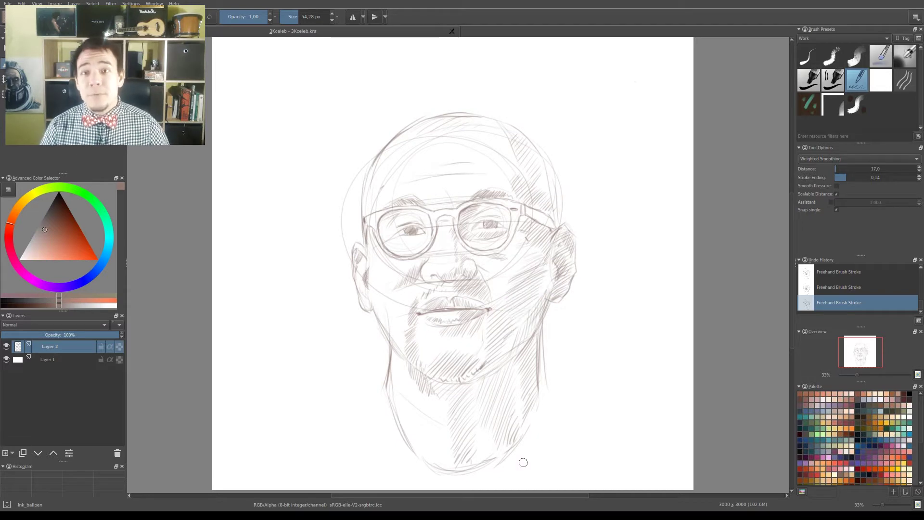
Add faint purple hatching on the forehead, then darken the mouth and left eye in red-orange.
left_click(818, 456)
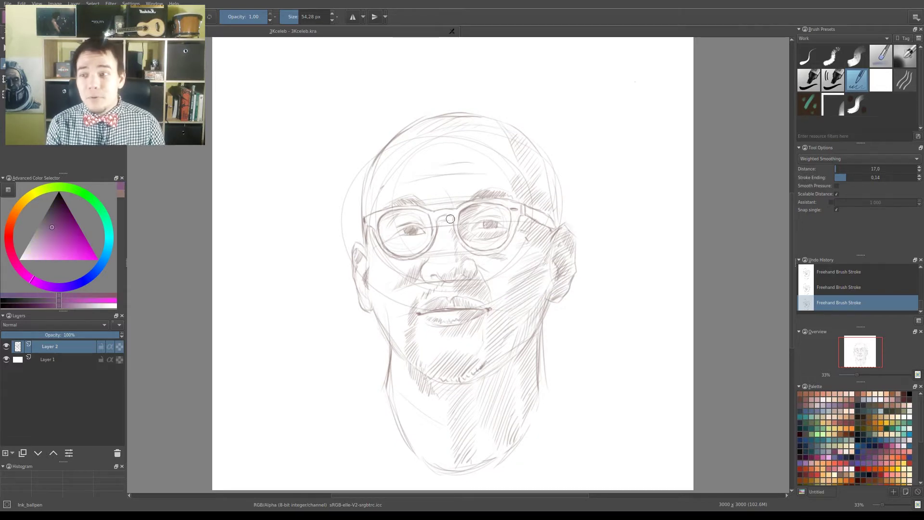
left_click_drag(503, 177, 516, 189)
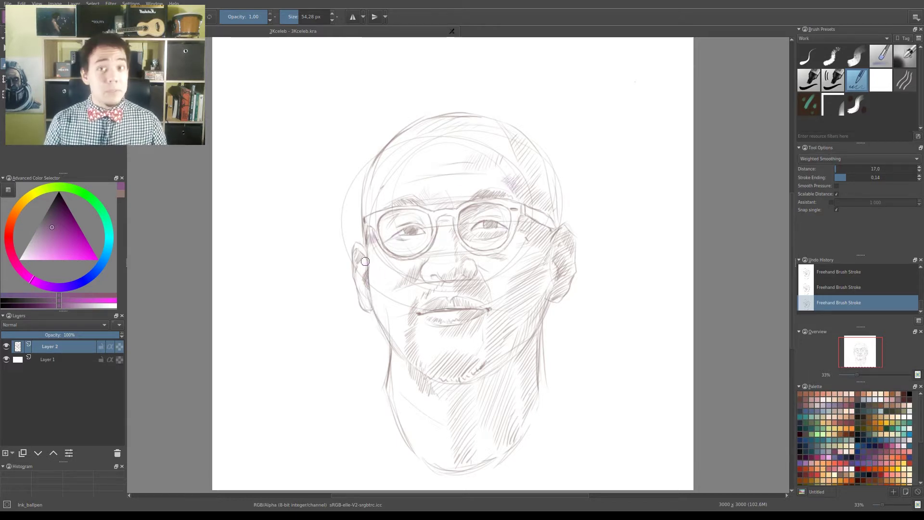
left_click(9, 224)
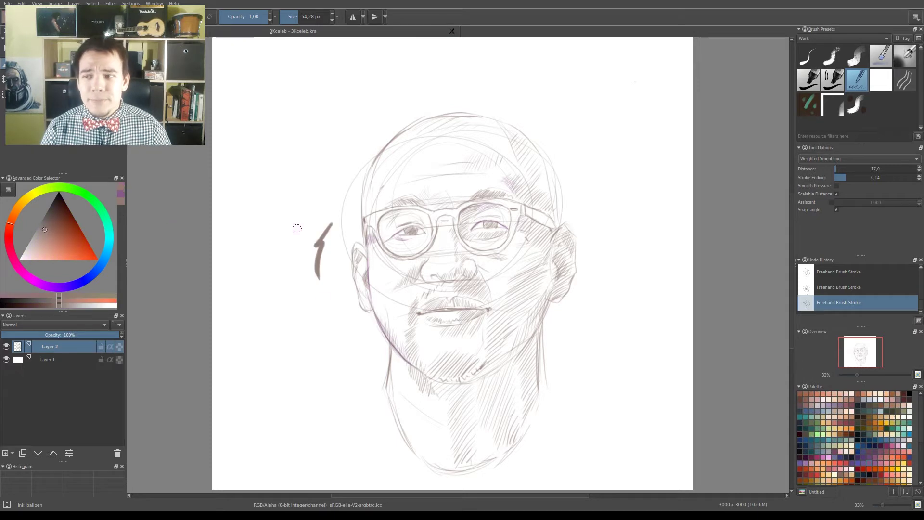
mouse_move(442, 310)
left_mouse_down()
mouse_move(474, 308)
mouse_move(472, 325)
left_mouse_up()
mouse_move(416, 226)
left_mouse_down()
mouse_move(431, 233)
mouse_move(414, 232)
left_mouse_up()
key("plus")
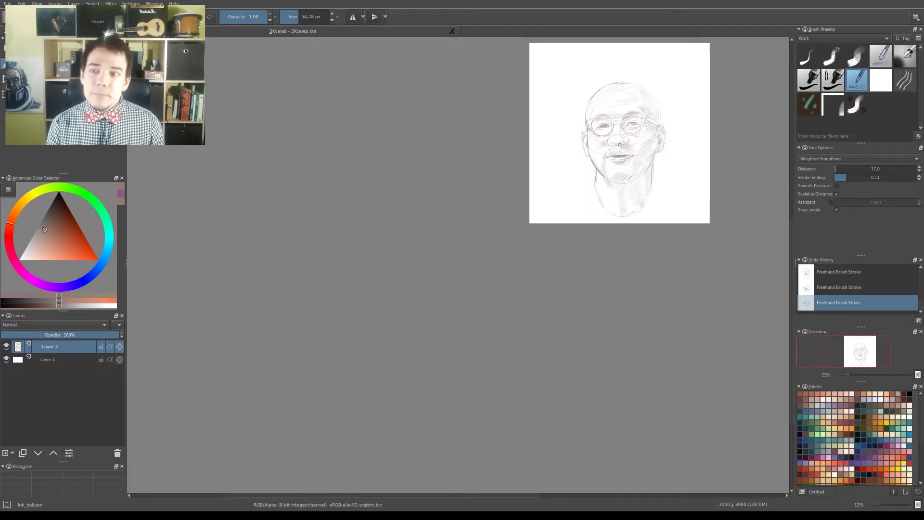
Hatch the right side and upper-right of the bald head, then the right cheek and jaw.
key("minus")
key("minus")
key("plus")
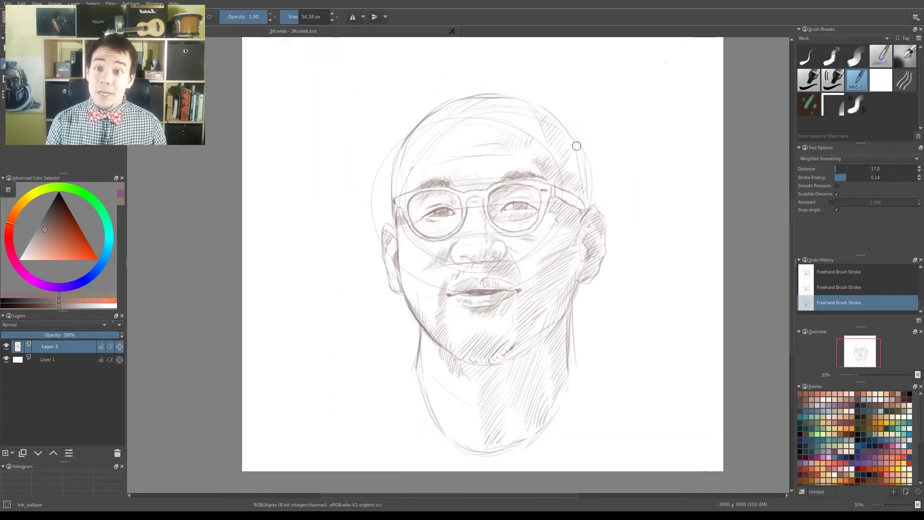
mouse_move(586, 190)
left_mouse_down()
mouse_move(568, 145)
mouse_move(539, 156)
mouse_move(496, 151)
left_mouse_up()
left_click_drag(554, 120, 527, 149)
mouse_move(578, 110)
left_mouse_down()
mouse_move(538, 142)
mouse_move(549, 153)
left_mouse_up()
left_click_drag(554, 134, 546, 163)
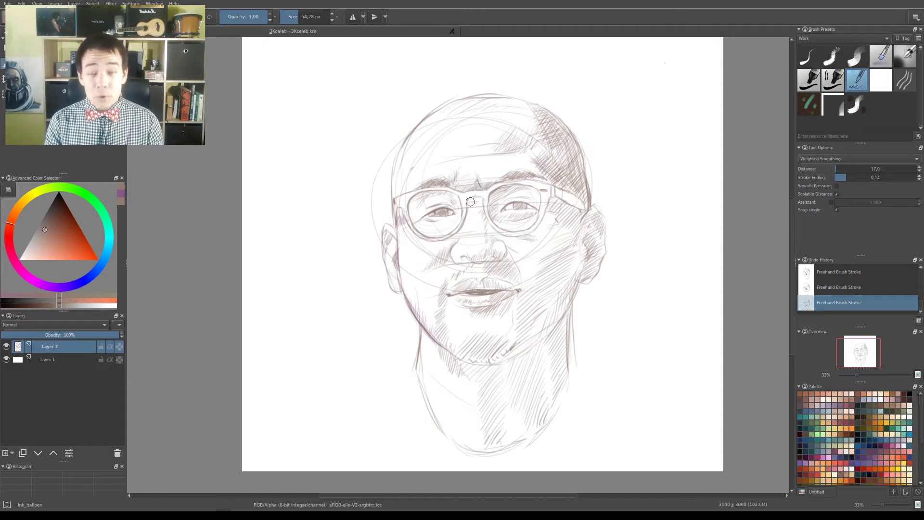
key("ctrl+z")
key("ctrl+shift+z")
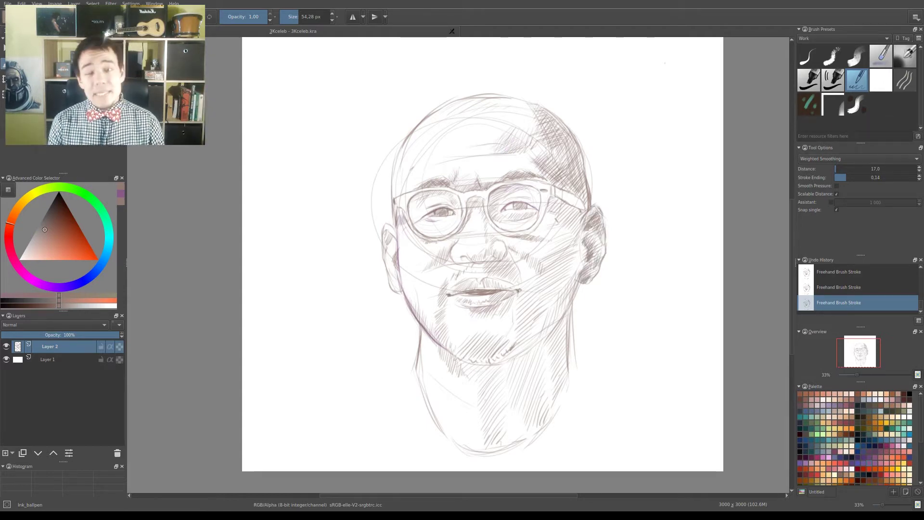
mouse_move(575, 220)
left_mouse_down()
mouse_move(564, 305)
mouse_move(559, 253)
mouse_move(550, 330)
mouse_move(551, 284)
left_mouse_up()
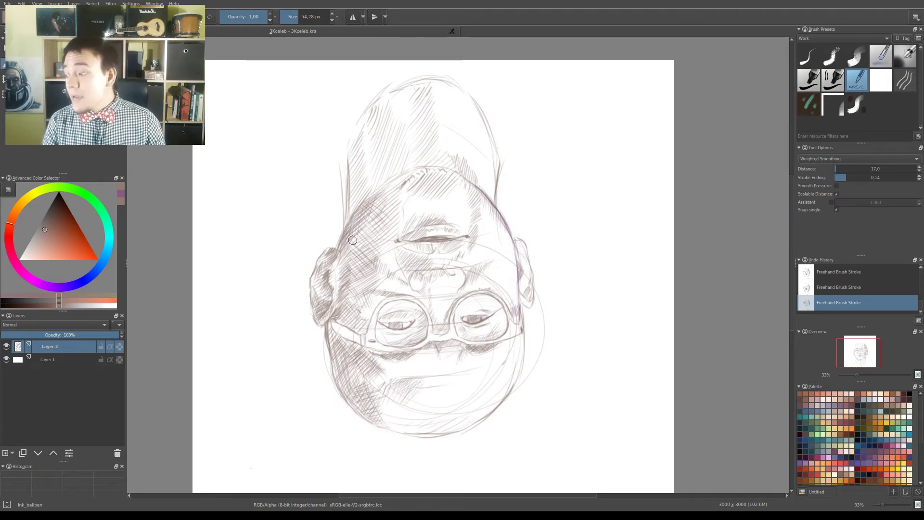
Hatch the chin and the cheek by the mouth corner, darken the nose, and reset canvas rotation upright.
mouse_move(551, 284)
left_mouse_down()
mouse_move(428, 354)
mouse_move(533, 336)
left_mouse_up()
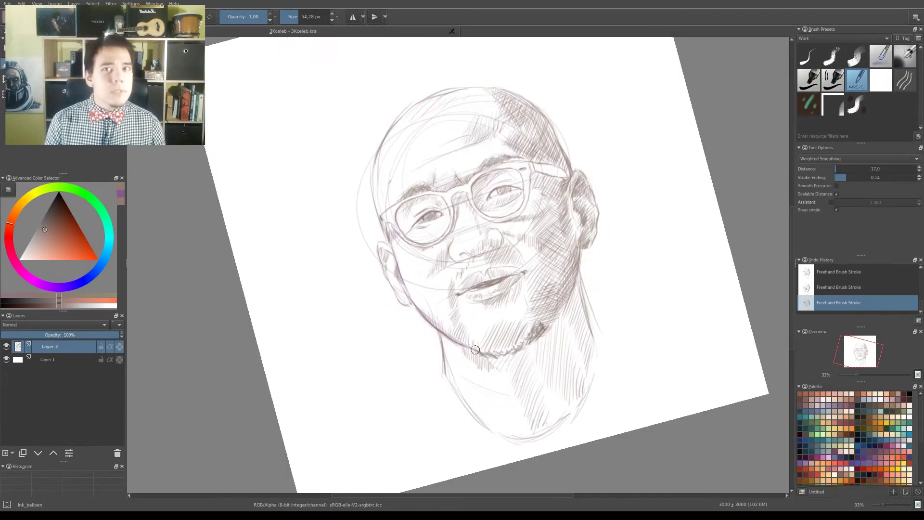
left_click_drag(447, 316, 448, 313)
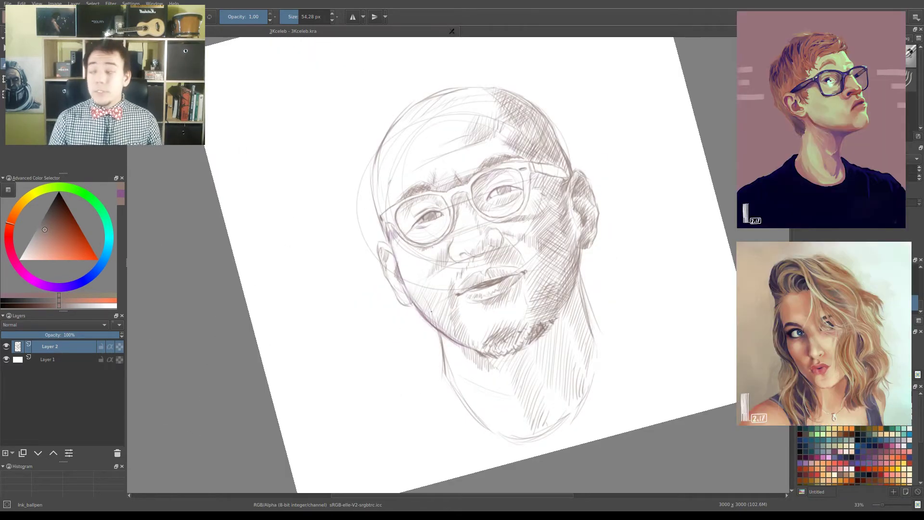
mouse_move(515, 284)
left_mouse_down()
mouse_move(527, 273)
mouse_move(496, 248)
left_mouse_up()
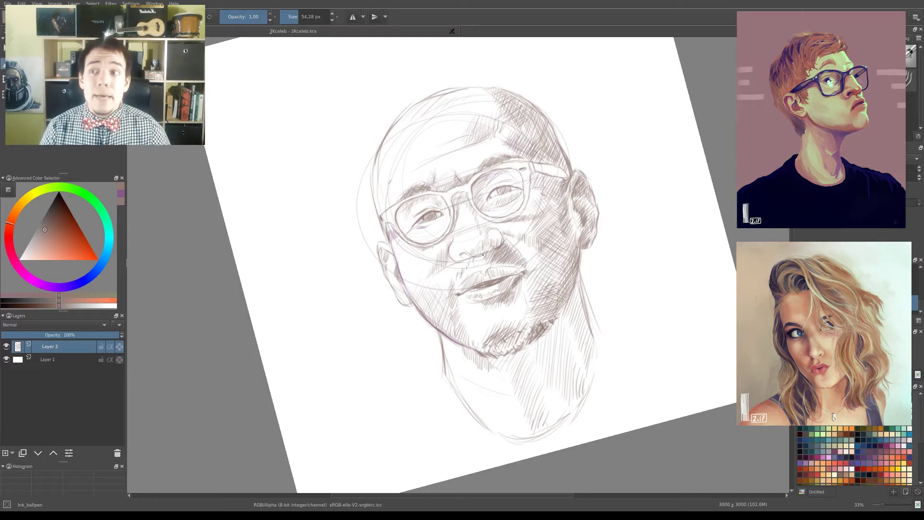
left_click_drag(430, 274, 483, 227)
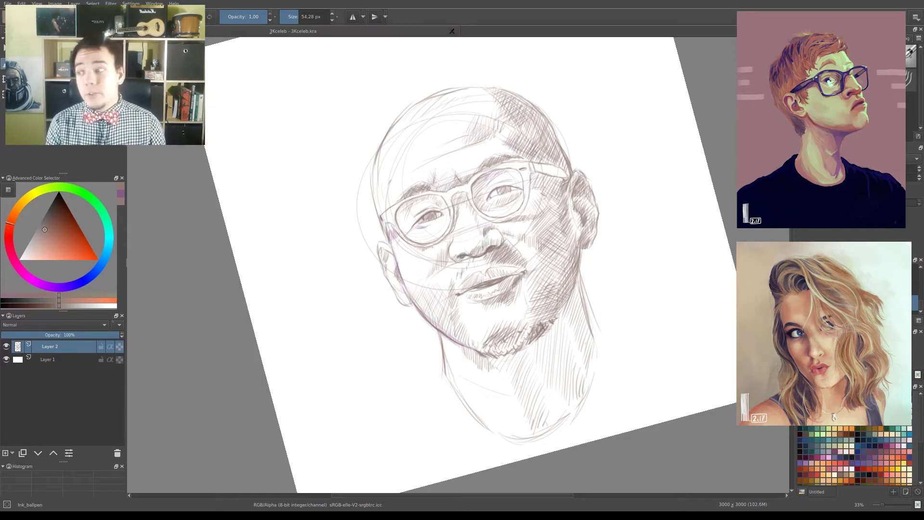
key("5")
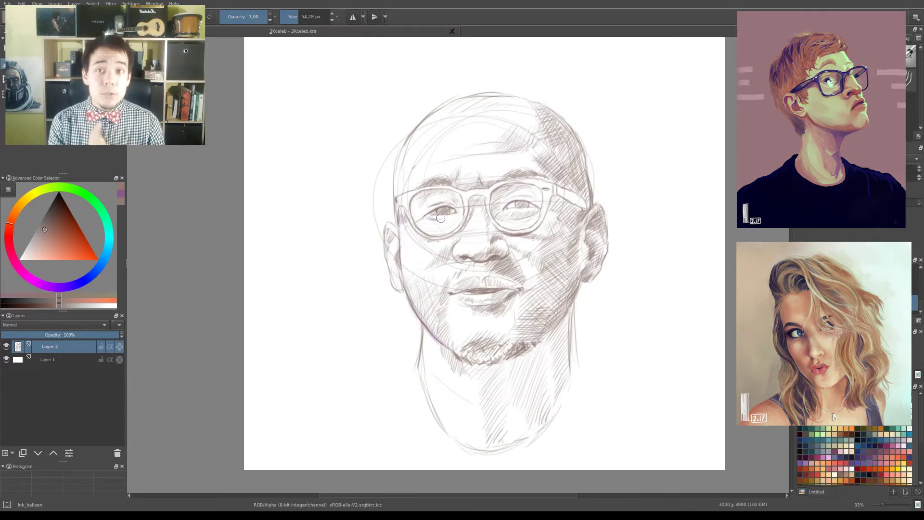
left_click_drag(461, 345, 443, 334)
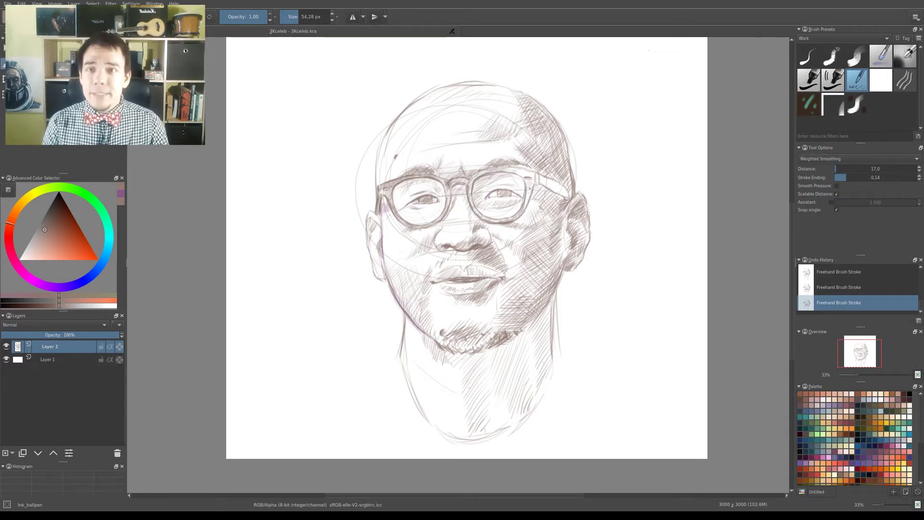
Draw lines along the right side of the neck and extend the left shoulder line.
left_click_drag(499, 167, 497, 154)
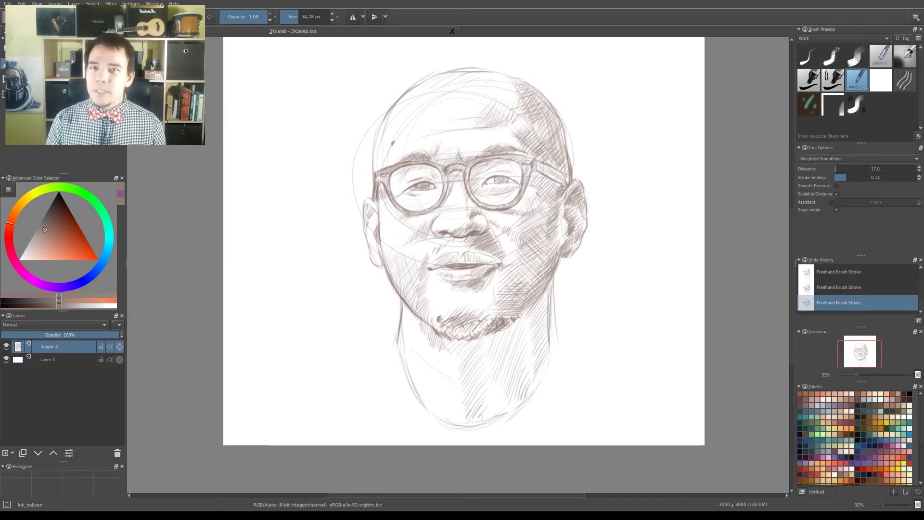
left_click_drag(535, 380, 554, 316)
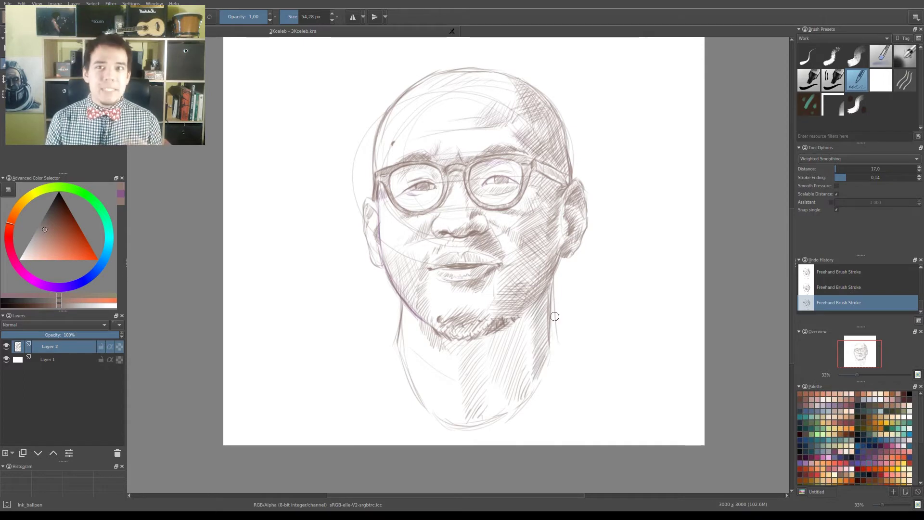
mouse_move(355, 356)
left_mouse_down()
mouse_move(240, 403)
mouse_move(257, 355)
left_mouse_up()
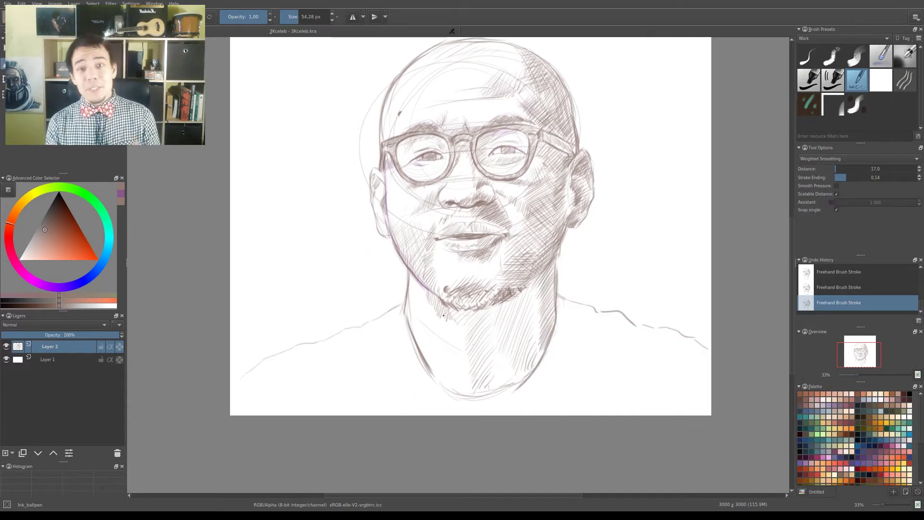
Add short hatching on the chin, beard, upper lip and left cheek.
left_click_drag(462, 332, 520, 277)
left_click_drag(433, 308, 455, 287)
left_click_drag(432, 239, 458, 233)
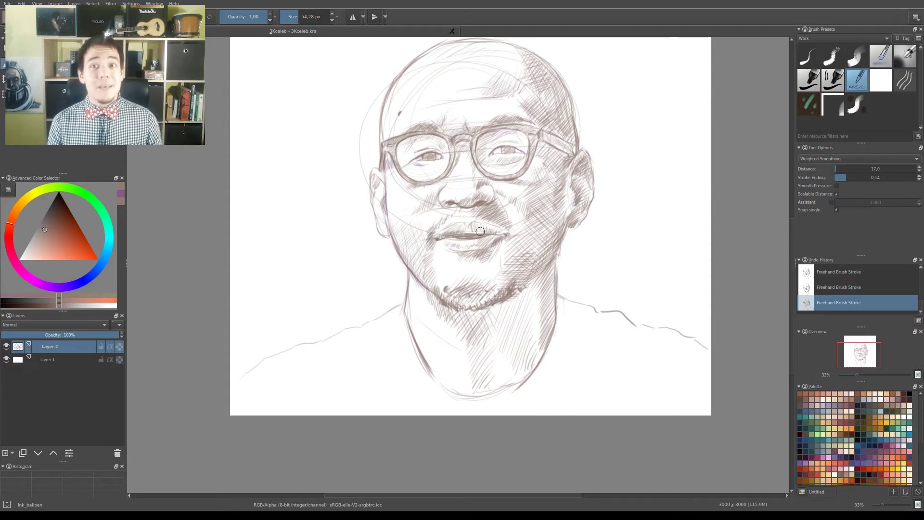
left_click_drag(436, 194, 414, 214)
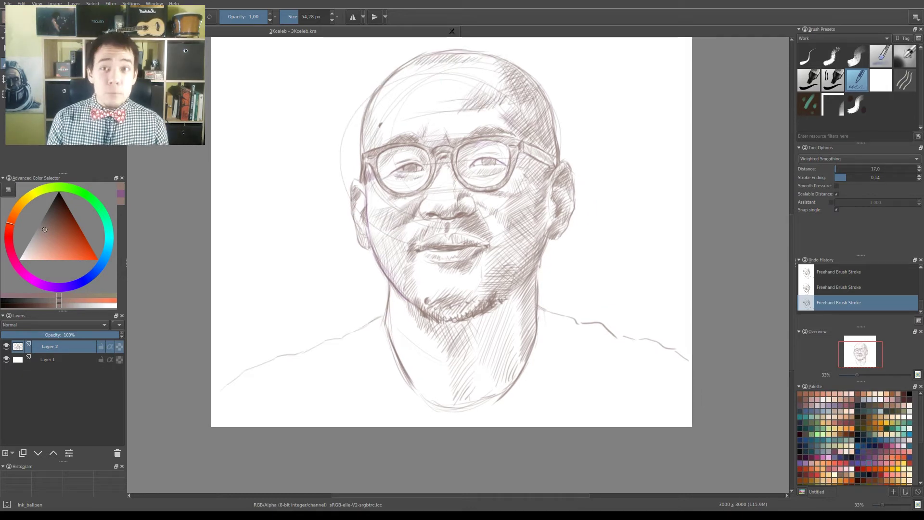
scroll(411, 196, "down", 1)
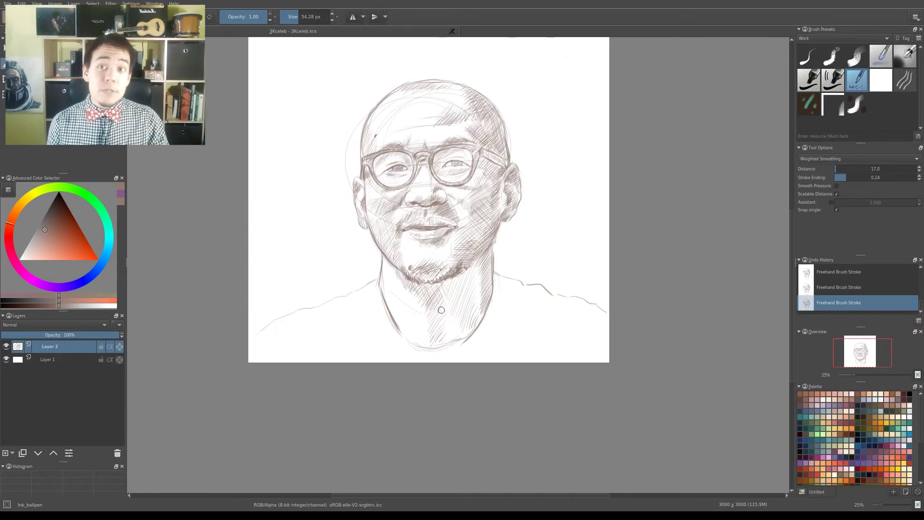
Deepen the hatching on the chin and neck and darken the upper-left forehead.
left_click_drag(475, 277, 434, 337)
mouse_move(483, 298)
left_mouse_down()
mouse_move(458, 274)
mouse_move(443, 344)
left_mouse_up()
left_click_drag(454, 292, 435, 342)
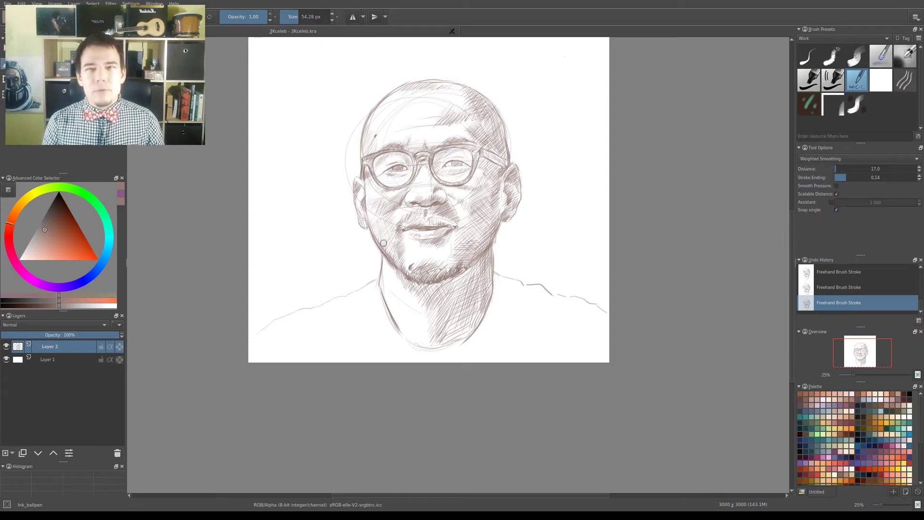
left_click_drag(401, 94, 379, 110)
left_click_drag(405, 88, 384, 114)
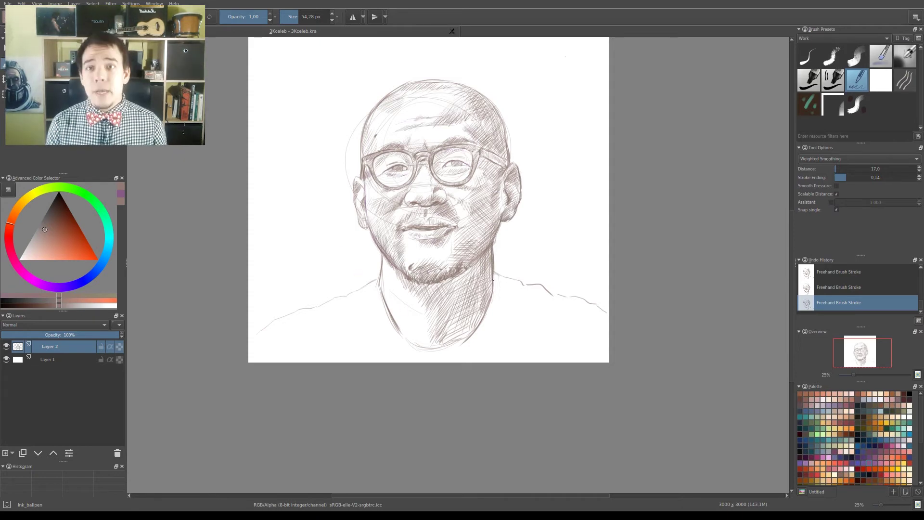
On a rotated canvas, hatch the right neck, the shoulder and collar line, then restore the upright view.
left_click_drag(494, 107, 338, 223)
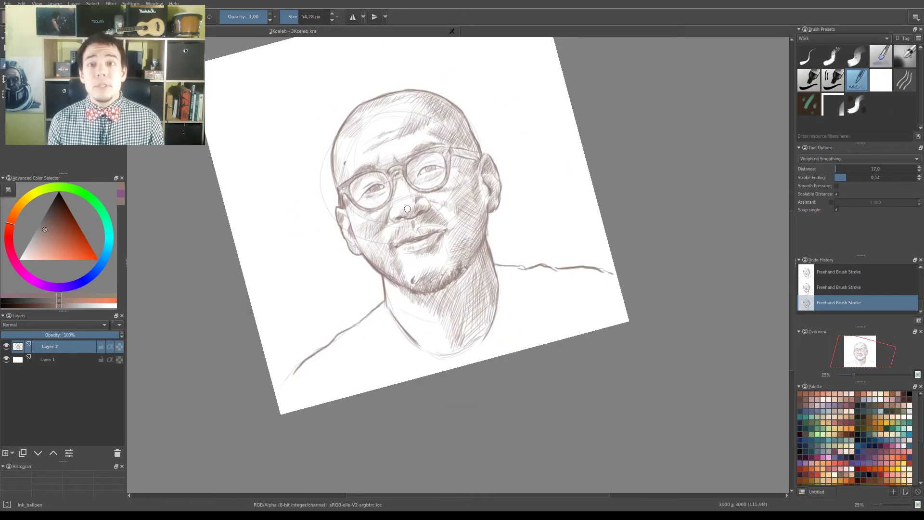
left_click_drag(338, 224, 521, 158)
key("5")
left_click_drag(541, 250, 541, 250)
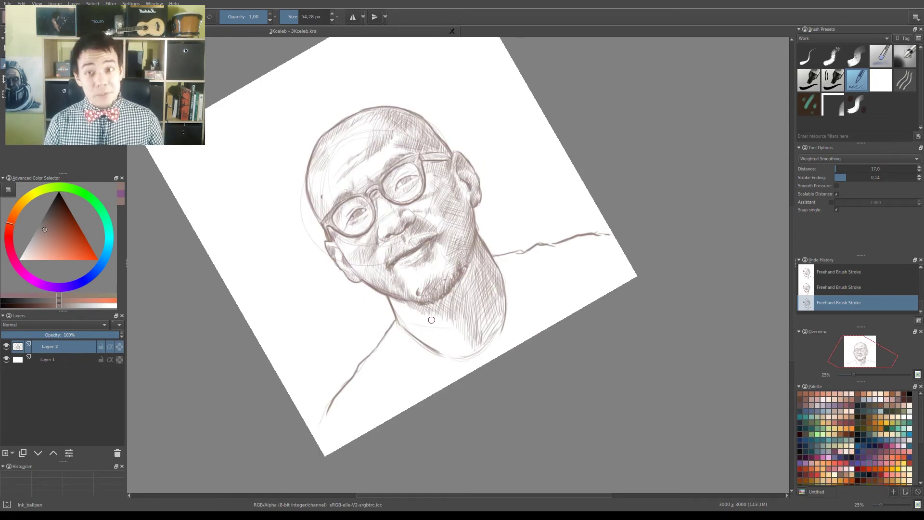
mouse_move(479, 267)
left_mouse_down()
mouse_move(503, 337)
mouse_move(513, 300)
left_mouse_up()
mouse_move(517, 257)
left_mouse_down()
mouse_move(535, 276)
mouse_move(539, 308)
mouse_move(530, 318)
left_mouse_up()
left_click_drag(553, 255, 542, 284)
mouse_move(417, 352)
left_mouse_down()
mouse_move(393, 333)
mouse_move(414, 318)
mouse_move(364, 372)
left_mouse_up()
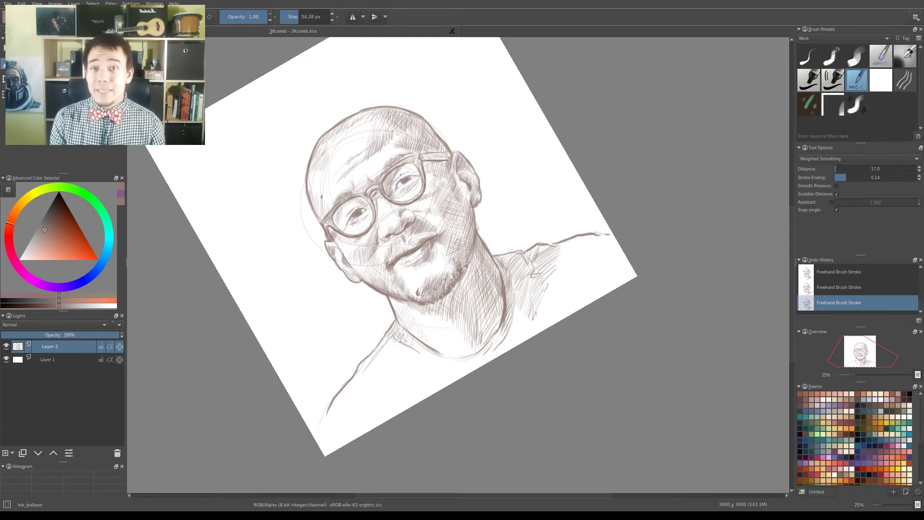
key("5")
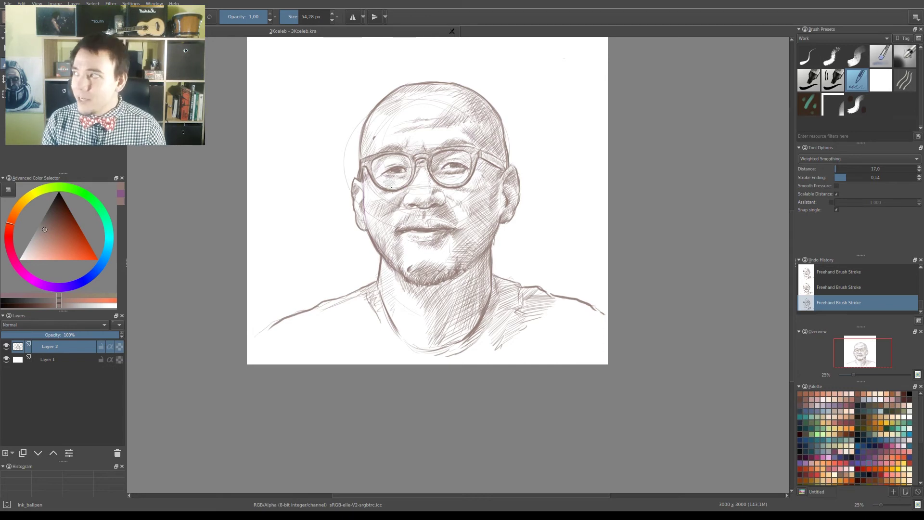
At 33% zoom, darken the nose outlines and nostrils.
key("plus")
left_click_drag(419, 220, 435, 248)
mouse_move(389, 230)
left_mouse_down()
mouse_move(378, 252)
mouse_move(413, 249)
left_mouse_up()
left_click_drag(414, 247, 433, 257)
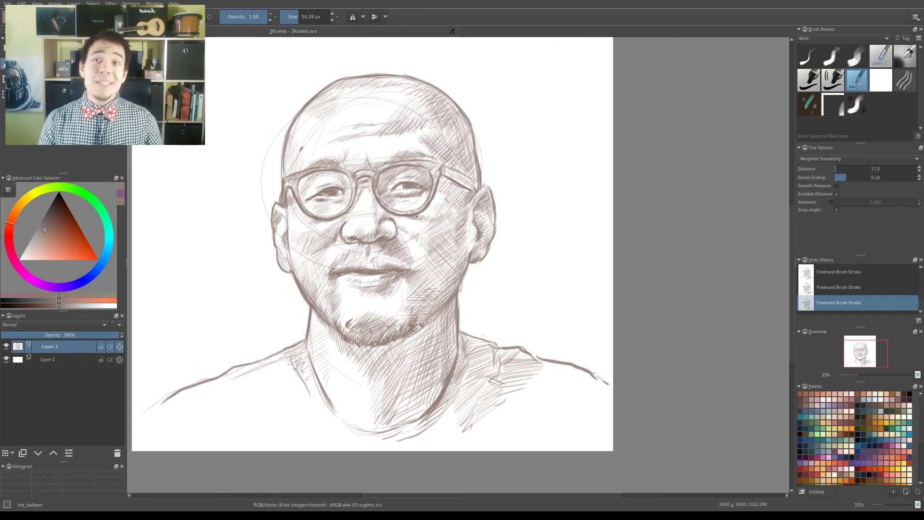
Hatch the chin, neck and right shoulder, including the shadow under the right shoulder.
left_click_drag(414, 284, 388, 332)
left_click_drag(466, 335, 450, 397)
left_click_drag(518, 349, 491, 390)
left_click_drag(458, 417, 421, 446)
left_click_drag(585, 363, 542, 388)
left_click_drag(577, 378, 486, 430)
left_click_drag(257, 405, 346, 358)
Hatch the neck and collar area and add faint hatching around the neck.
left_click_drag(408, 308, 368, 371)
left_click_drag(403, 331, 380, 361)
left_click_drag(475, 373, 414, 400)
mouse_move(522, 371)
left_mouse_down()
mouse_move(450, 405)
mouse_move(477, 407)
left_mouse_up()
left_click_drag(546, 351, 491, 407)
left_click_drag(555, 376, 550, 374)
mouse_move(388, 327)
left_mouse_down()
mouse_move(378, 382)
mouse_move(337, 385)
left_mouse_up()
left_click_drag(544, 373, 527, 399)
left_click_drag(573, 331, 558, 353)
Hatch around both shoulders and the collar, then add short strokes on the chin and beard.
left_click_drag(618, 365, 588, 403)
left_click_drag(676, 343, 645, 397)
left_click_drag(629, 355, 604, 402)
left_click_drag(337, 359, 291, 394)
left_click_drag(322, 333, 263, 384)
left_click_drag(227, 440, 198, 448)
mouse_move(481, 288)
left_mouse_down()
mouse_move(446, 313)
mouse_move(470, 308)
left_mouse_up()
left_click_drag(461, 298, 437, 311)
left_click_drag(480, 294, 405, 339)
Handwrite 'Thank you for 3000 subs :)' to the right of the face.
left_click_drag(524, 259, 538, 256)
left_click_drag(532, 258, 599, 263)
left_click_drag(612, 255, 635, 260)
left_click_drag(568, 284, 589, 300)
mouse_move(590, 286)
left_mouse_down()
mouse_move(606, 299)
mouse_move(640, 296)
left_mouse_up()
left_click_drag(585, 308, 592, 318)
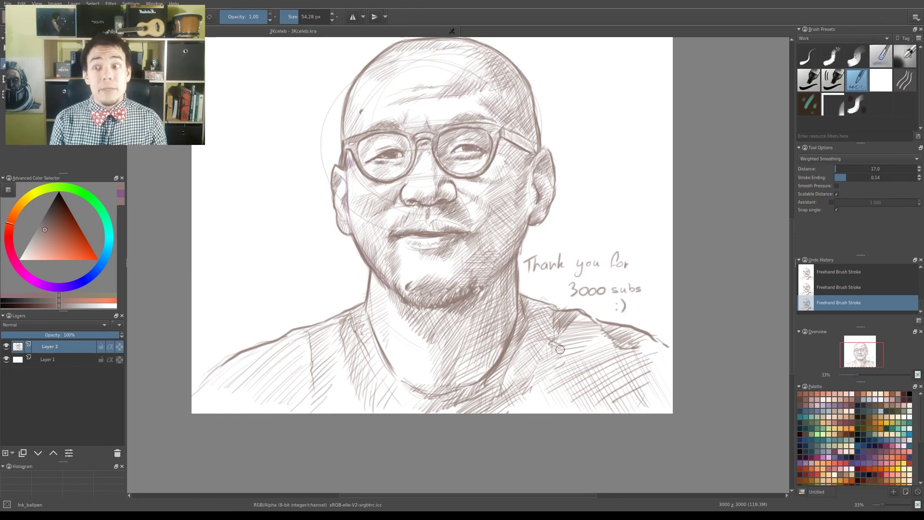